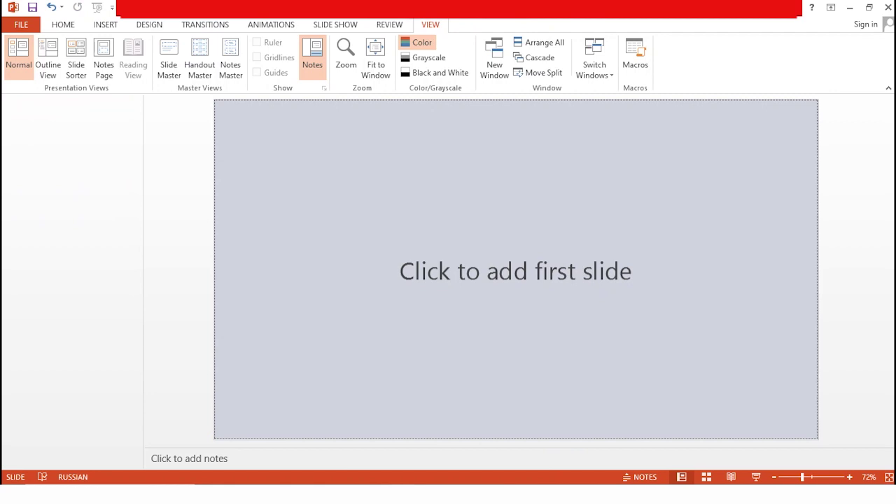
Insert a Title Slide as the first slide of the blank presentation
key("ctrl+m")
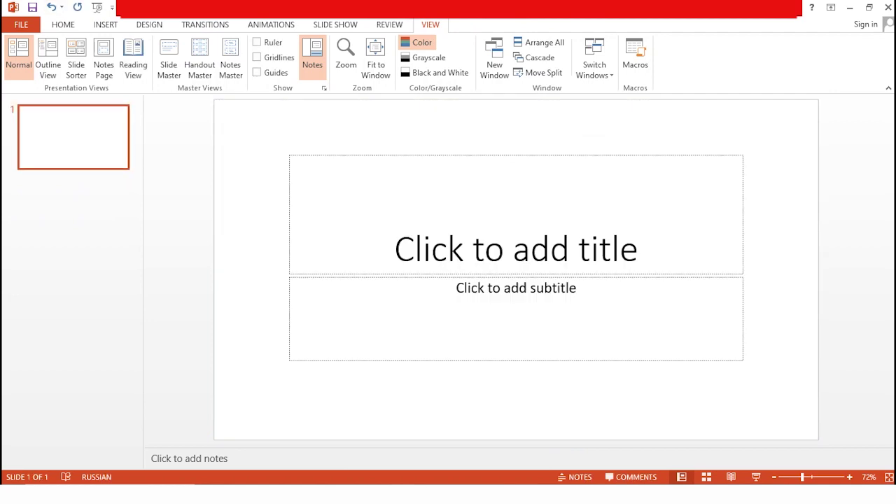
key("alt+h")
key("alt+w")
key("alt+w")
key("p")
key("o")
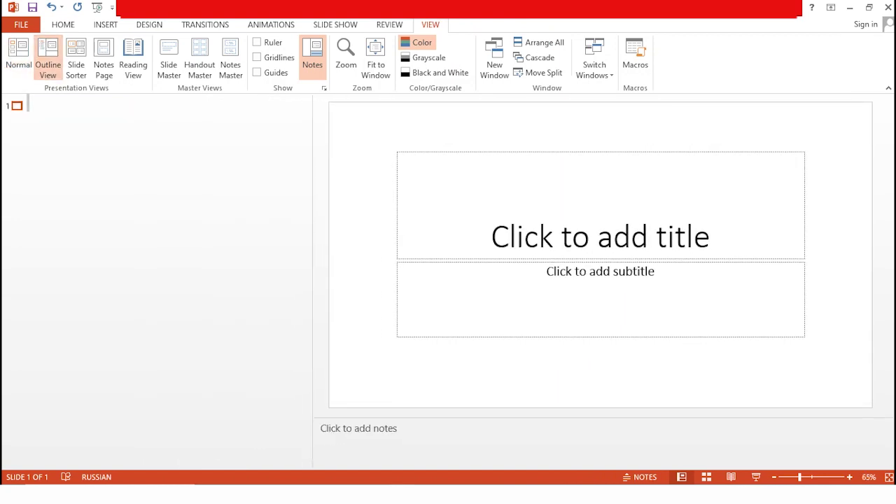
left_click(18, 58)
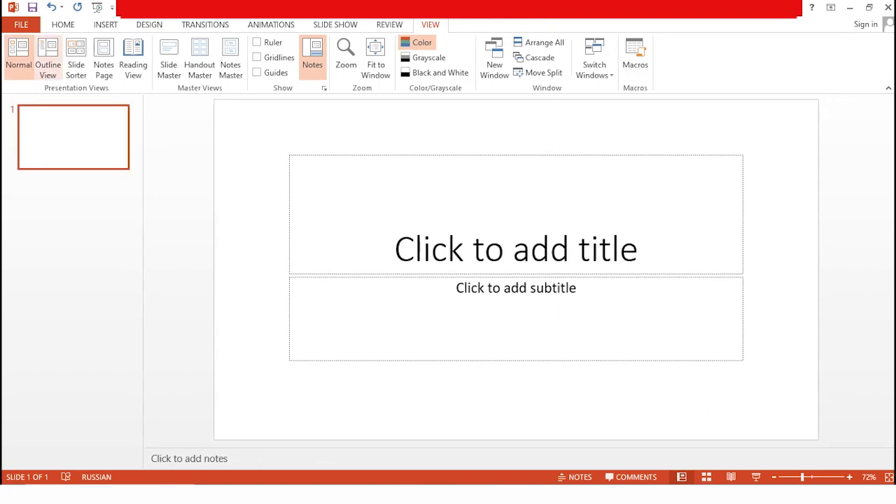
left_click(48, 57)
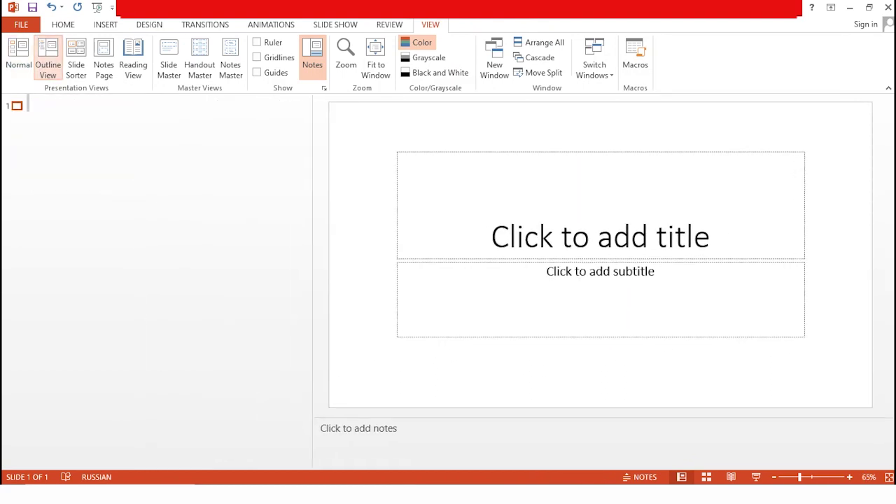
left_click(18, 58)
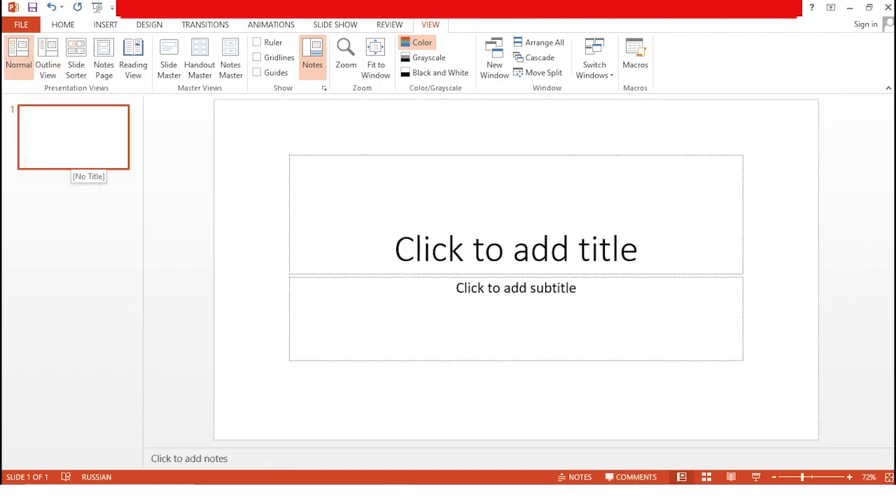
left_click(63, 25)
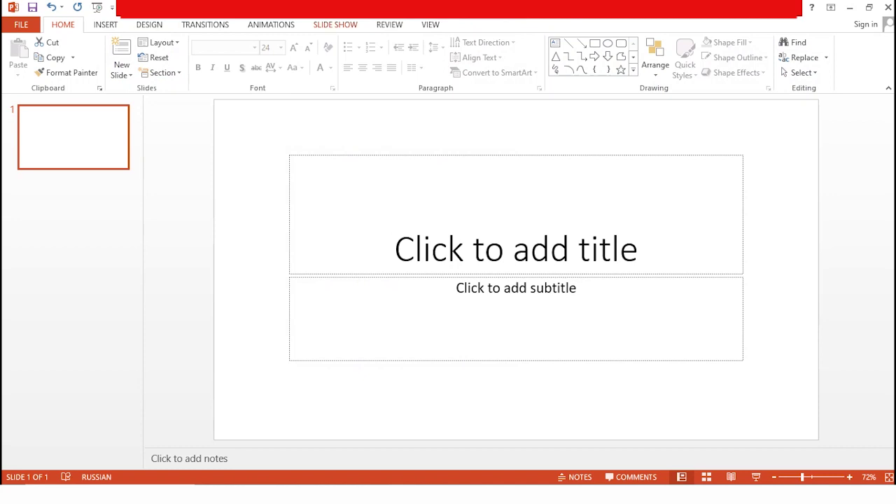
left_click(389, 25)
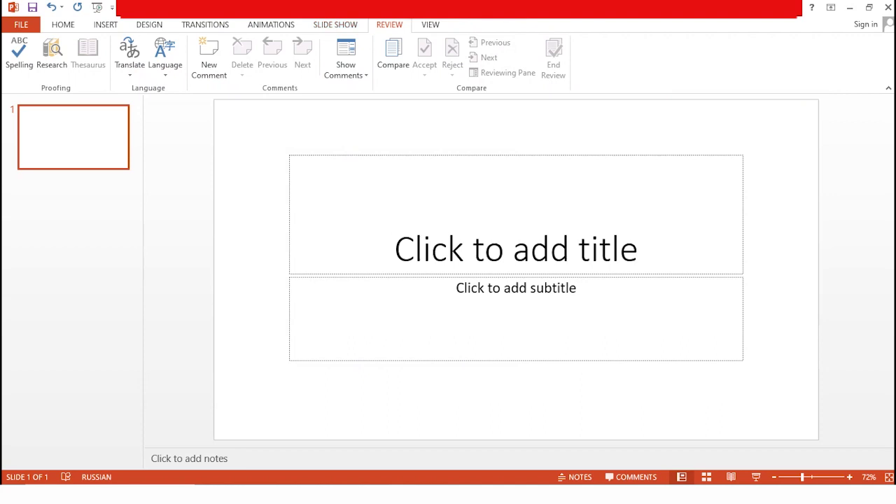
left_click(335, 24)
scroll(448, 63, "up", 1)
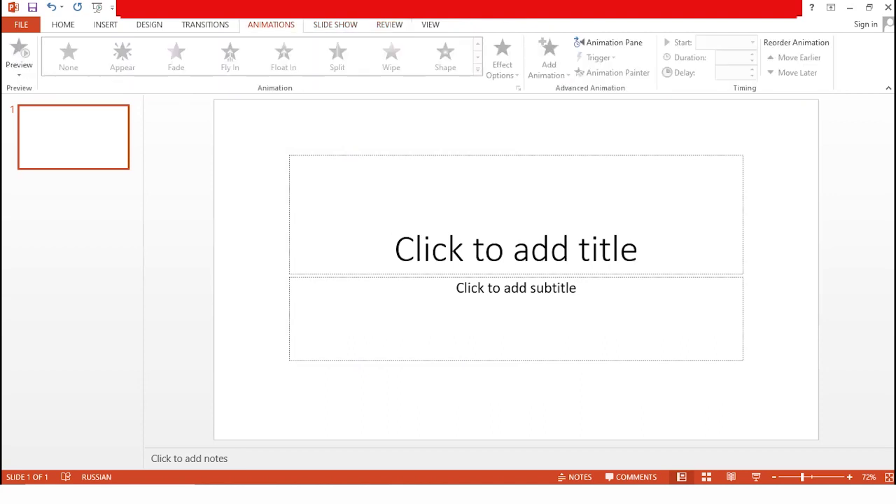
scroll(448, 63, "up", 1)
scroll(448, 63, "up", 1)
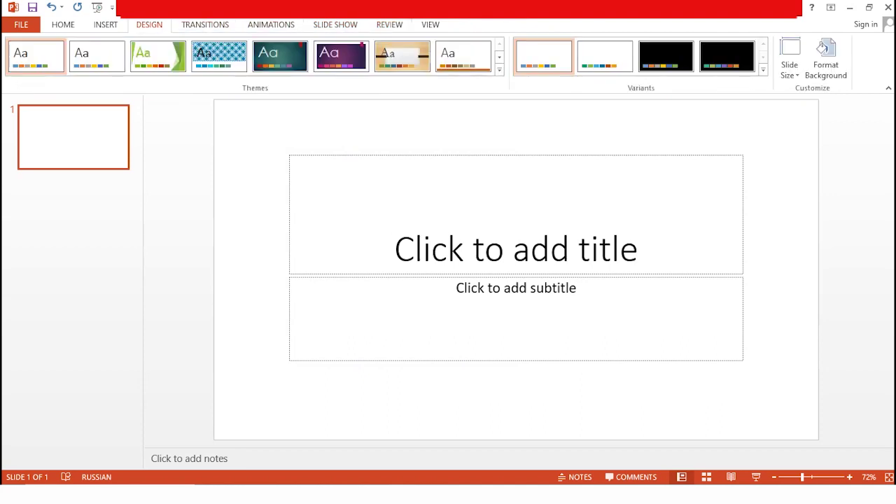
scroll(199, 56, "up", 1)
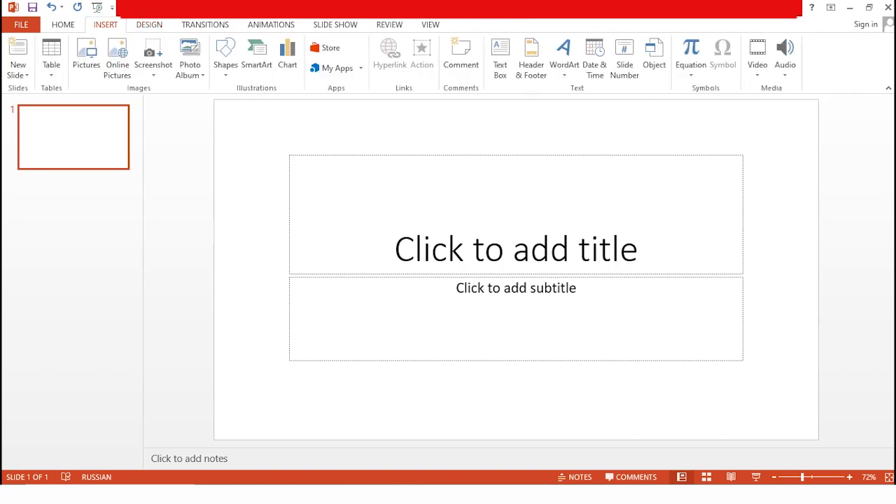
scroll(448, 63, "up", 1)
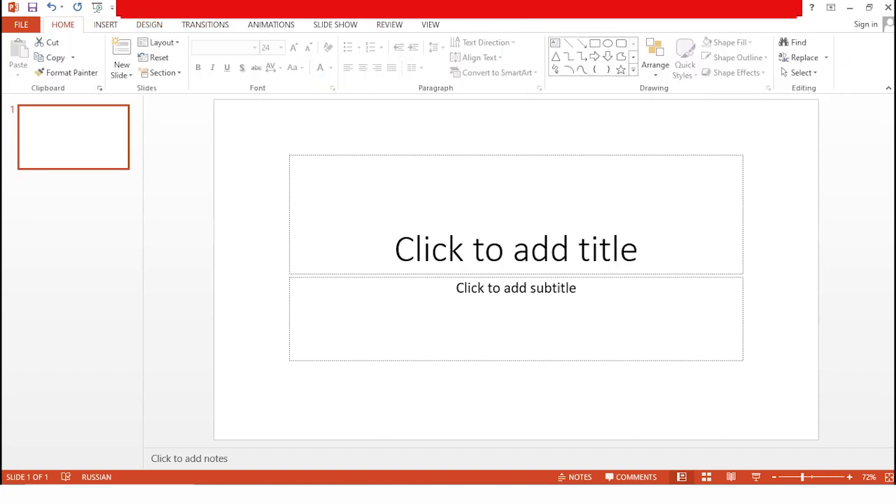
scroll(420, 56, "down", 7)
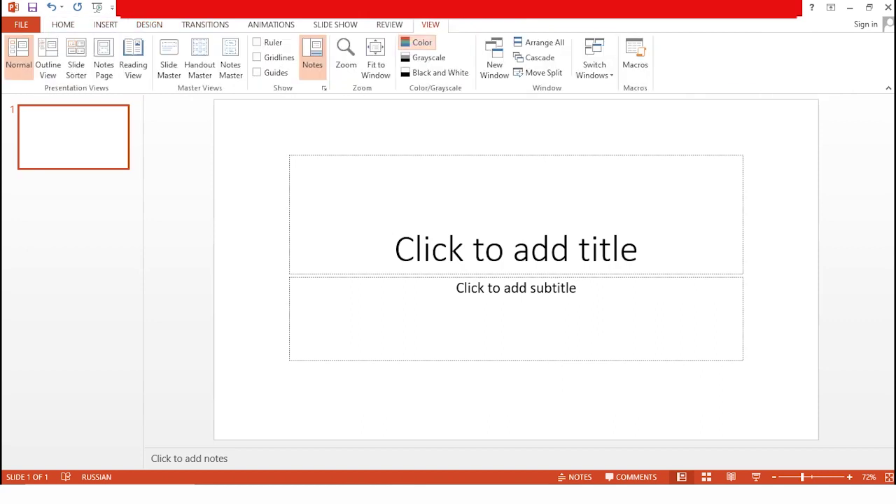
scroll(420, 56, "up", 1)
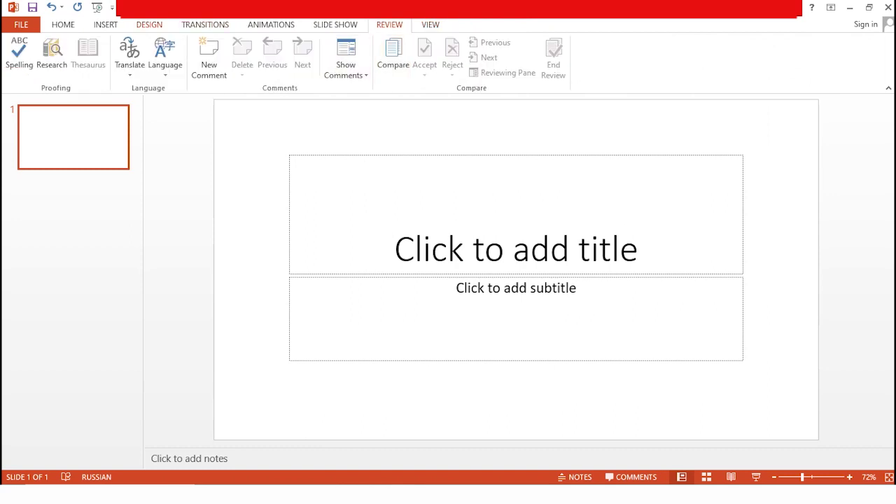
scroll(420, 56, "up", 4)
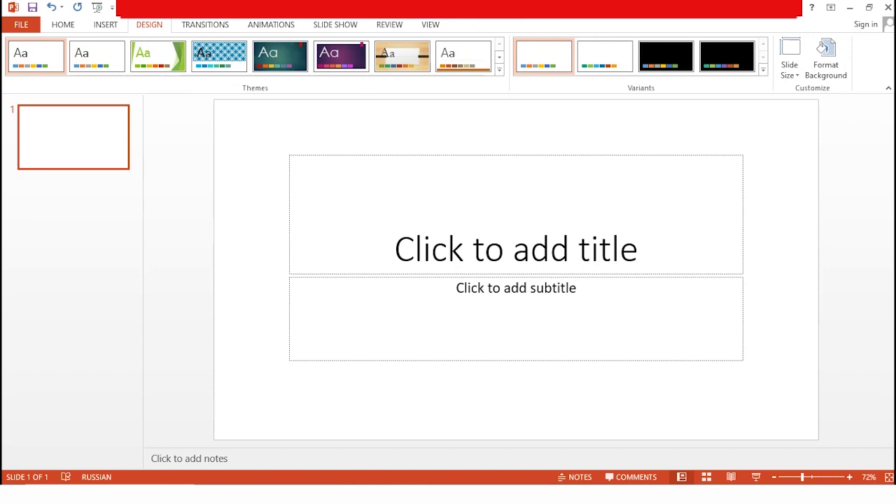
scroll(49, 42, "up", 2)
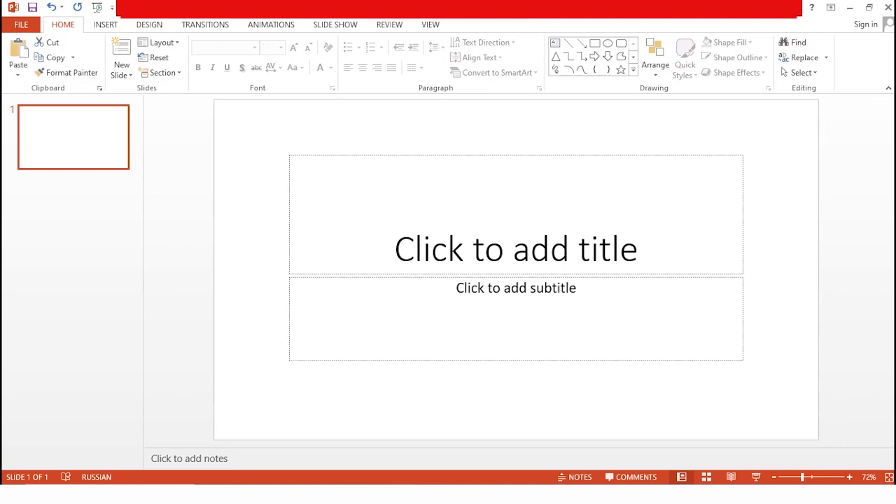
Enter the title 'Mənim ilk təqdimatım' and the subtitle 'İlk təqdimatın məzmunu' on slide 1
left_click(516, 248)
type("Mənim ilk təqdimatım")
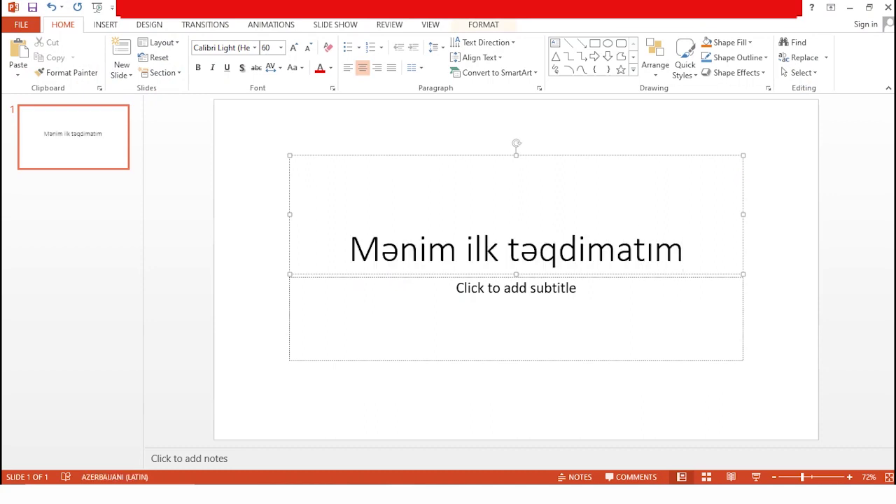
left_click(516, 287)
type("İlk təqdimatın məzmunu")
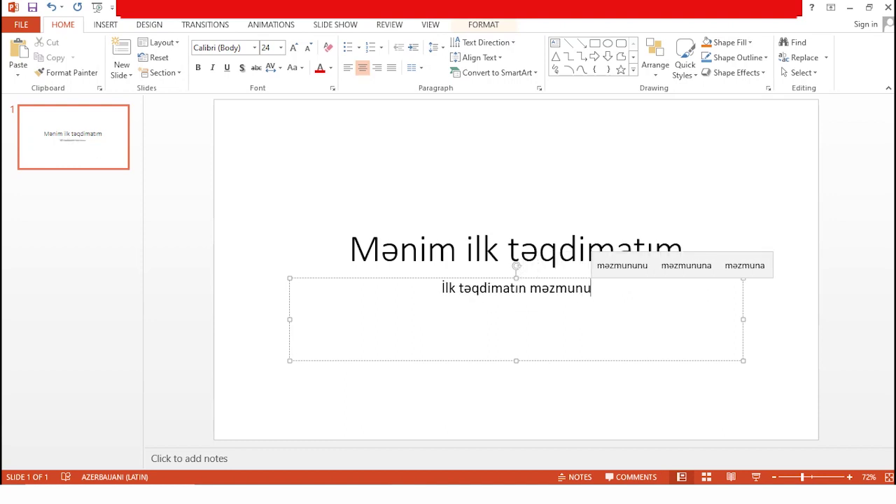
key("Return")
key("alt+shift")
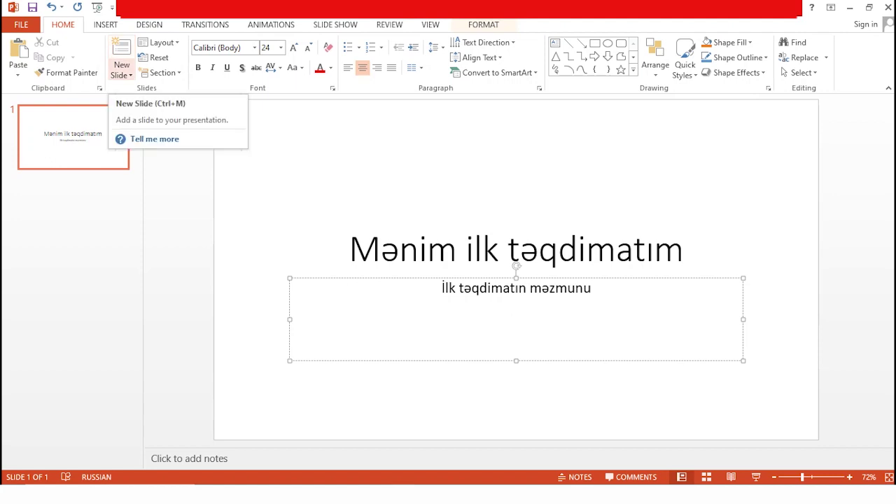
left_click(121, 73)
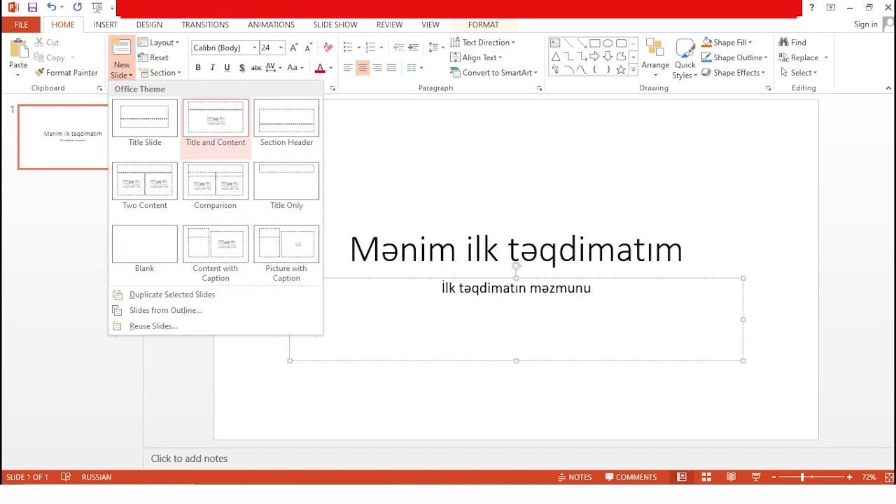
Insert a second slide with the Title and Content layout
left_click(214, 123)
left_click(260, 149)
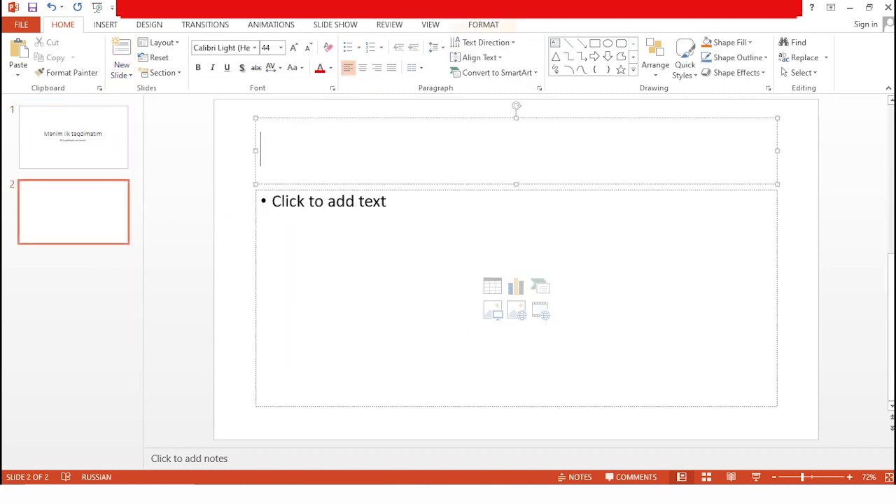
Title the slide 'Təlim məqsədləri' and type the first bullet on Powerpoint basics (əsaslar)
type("Təlim mə")
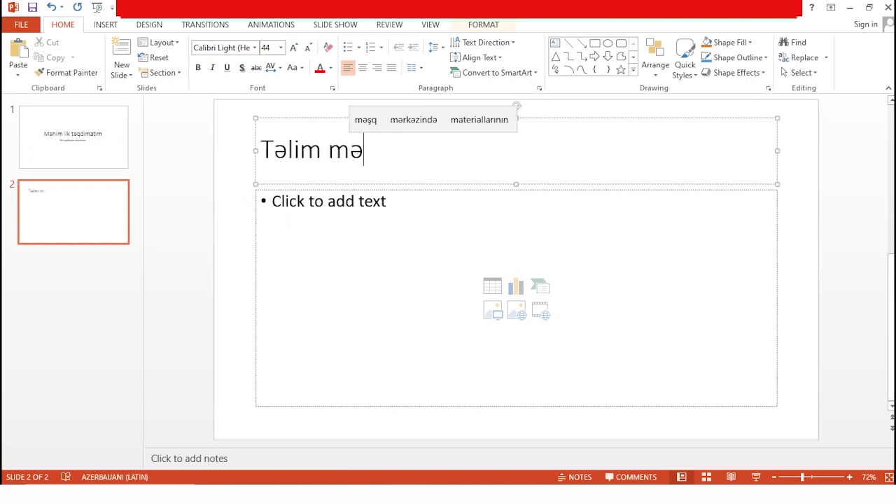
type("qsədlər")
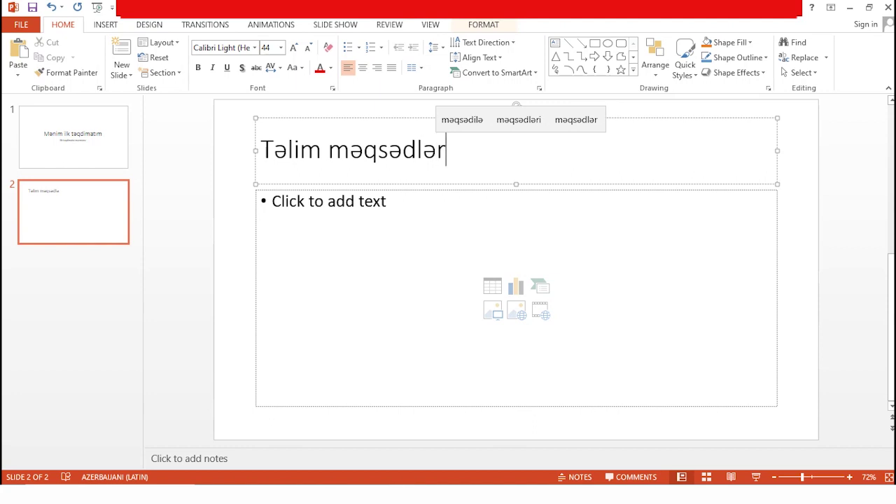
type("i")
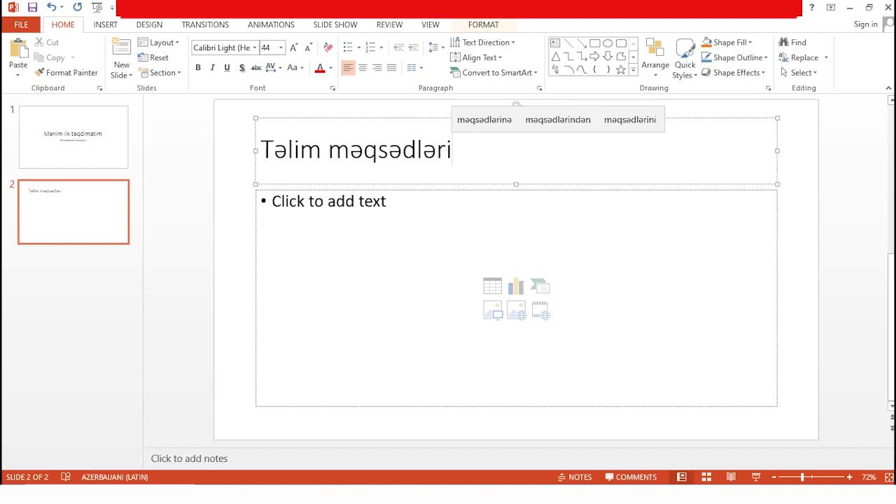
key("ctrl+Return")
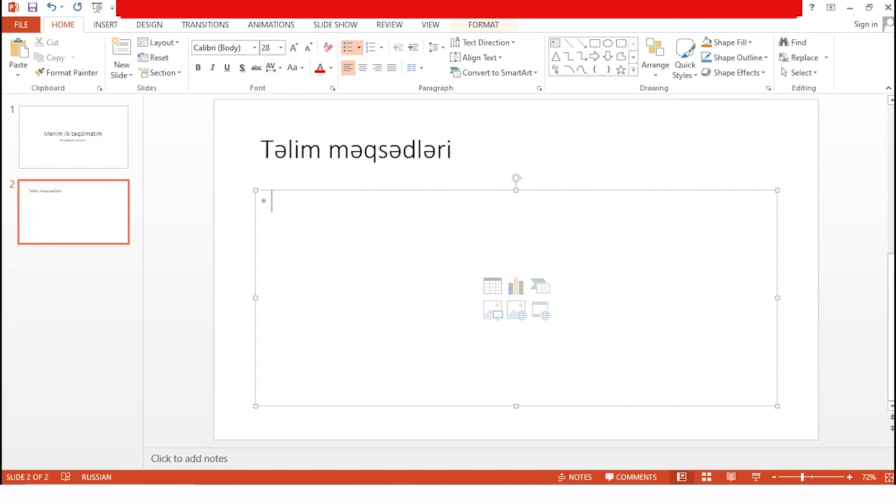
type("Po")
key("alt+shift")
type("werPo")
key("BackSpace")
key("BackSpace")
type("point 'sas")
key("BackSpace")
key("BackSpace")
key("BackSpace")
key("alt+shift")
type("əsaslar")
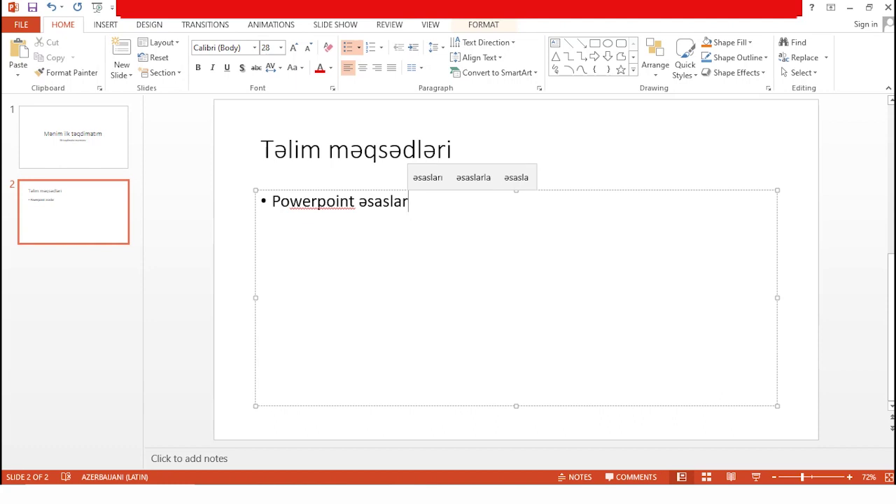
key("alt+shift")
key("Return")
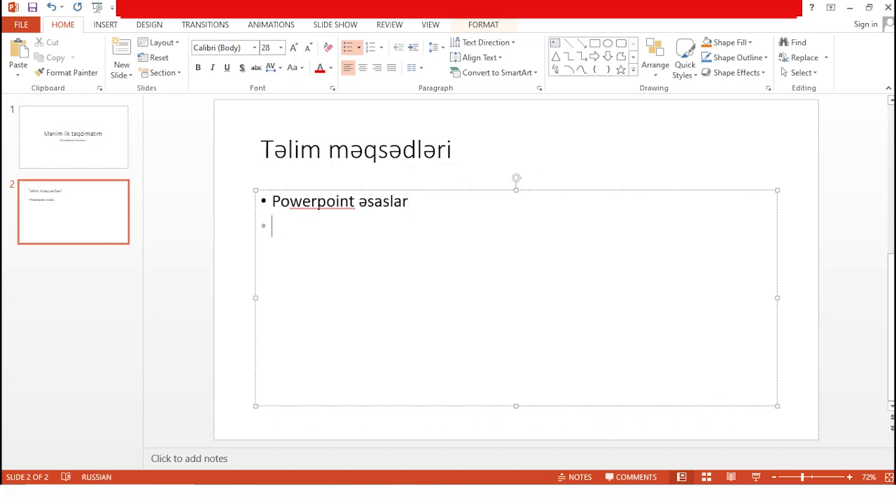
Correct 'Powerpoint' to 'PowerPoint' in the first bullet
left_click_drag(359, 202, 302, 201)
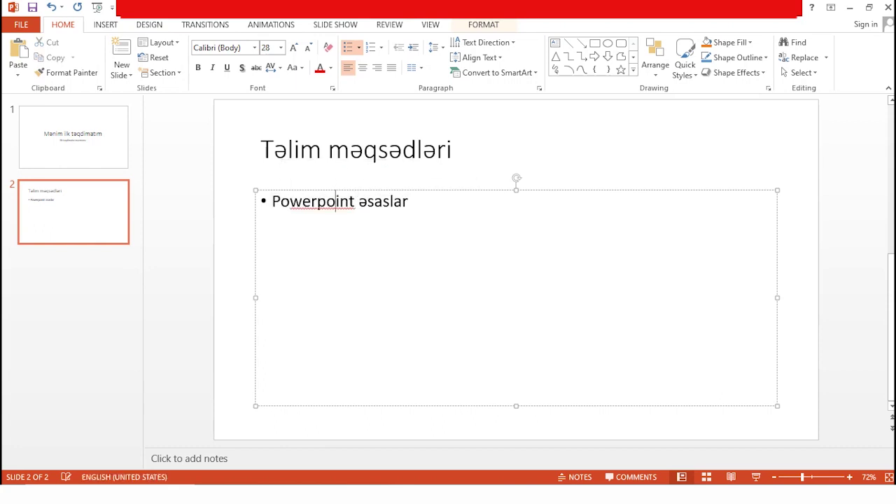
type("Powaypoint")
key("ctrl+z")
right_click(273, 201)
key("Escape")
key("shift+F10")
key("Escape")
type("P")
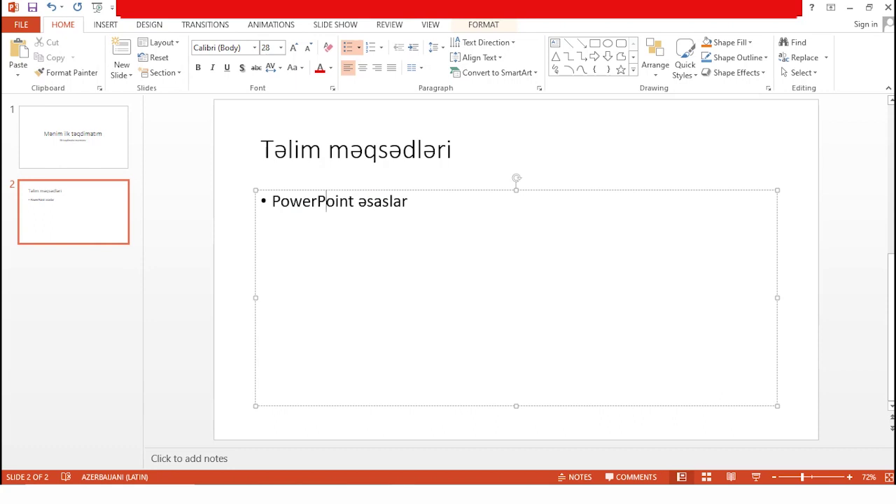
Add bullets 'Tərtibatlar üzrərində işləyərkən' and 'Məzmun üzərində işləyərkən', then indent an empty line
left_click(407, 201)
key("Return")
type("Tərti")
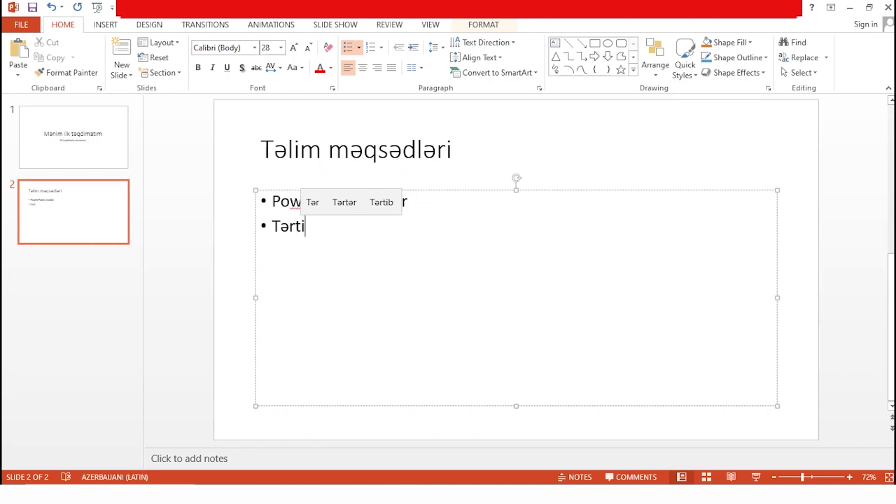
type("batlar üzrərində işləyərkən")
key("Return")
type("Məzmun üzərində")
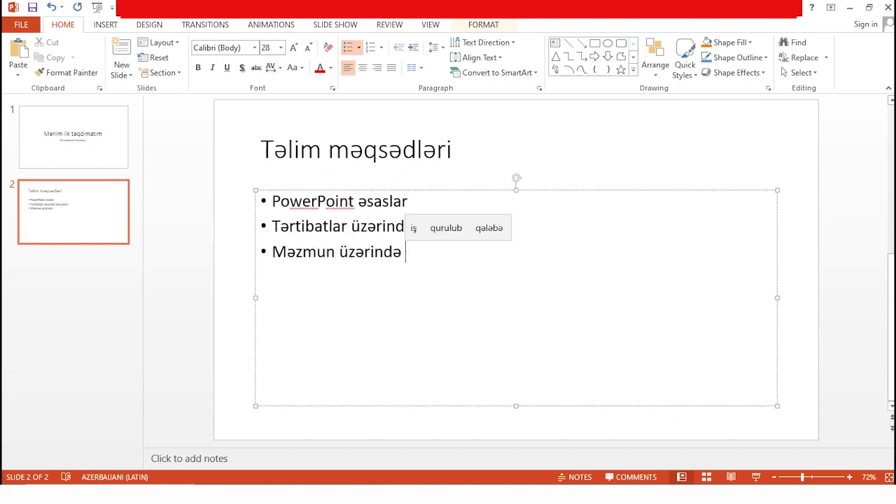
type(" işləyərkən")
key("Return")
key("BackSpace")
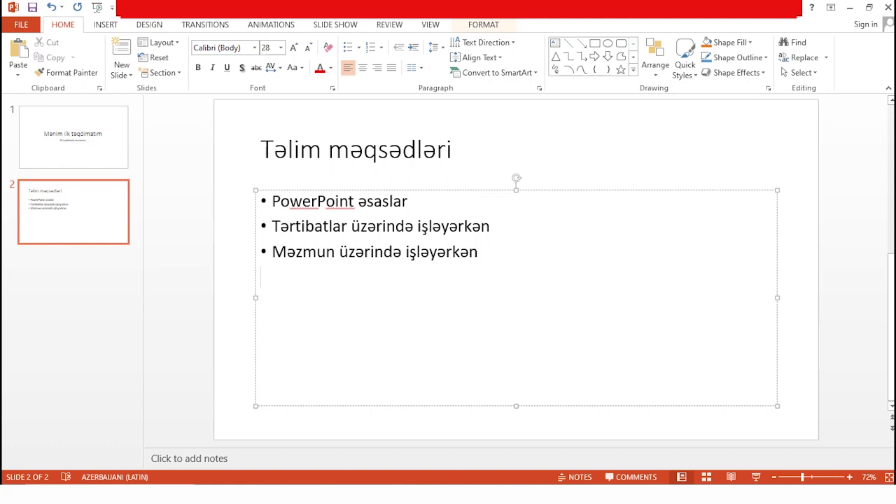
key("Tab")
Type the indented sub-items '-Gülləli siyahılar', '-Cədvəllər' and '-Şəkillər'
type("-")
type("Gülləli siyahılar")
key("Return")
key("Tab")
type("-Cədvəllər")
key("Return")
key("Tab")
type("-Şə")
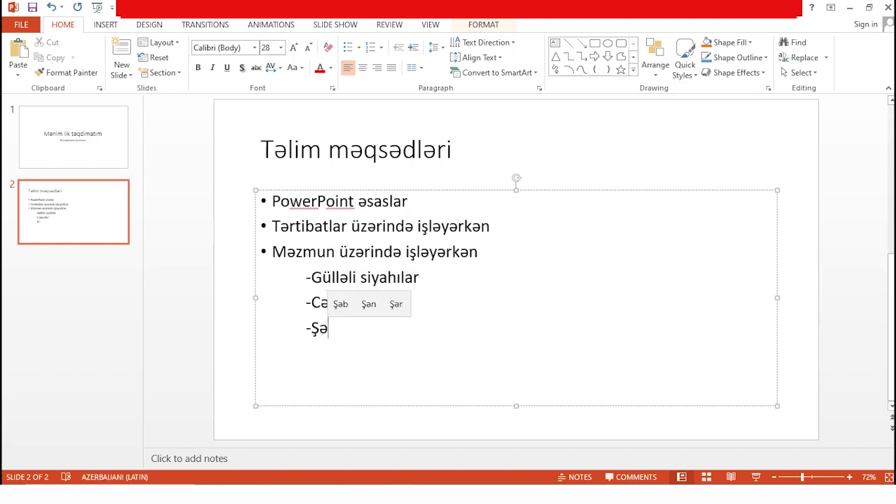
type("killər")
Clear stray letters below the sub-list, leaving one empty line at the left margin
key("BackSpace")
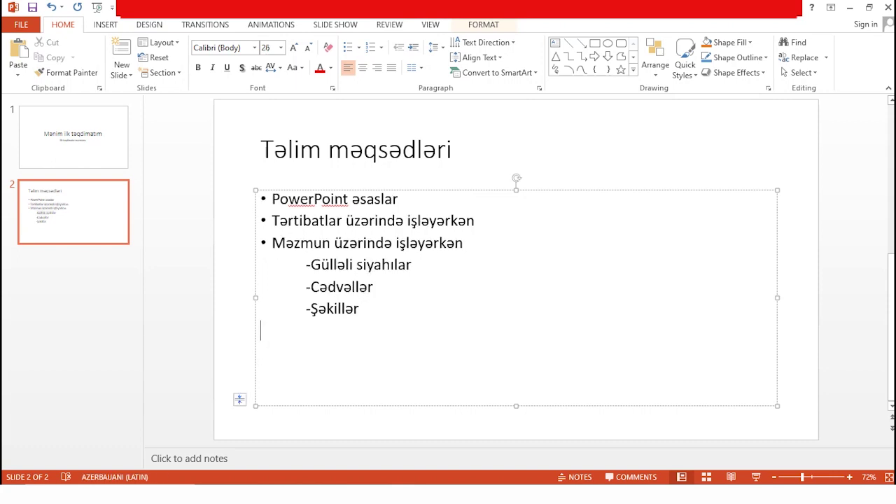
type("Kə")
key("BackSpace")
type("e")
key("BackSpace")
key("BackSpace")
key("BackSpace")
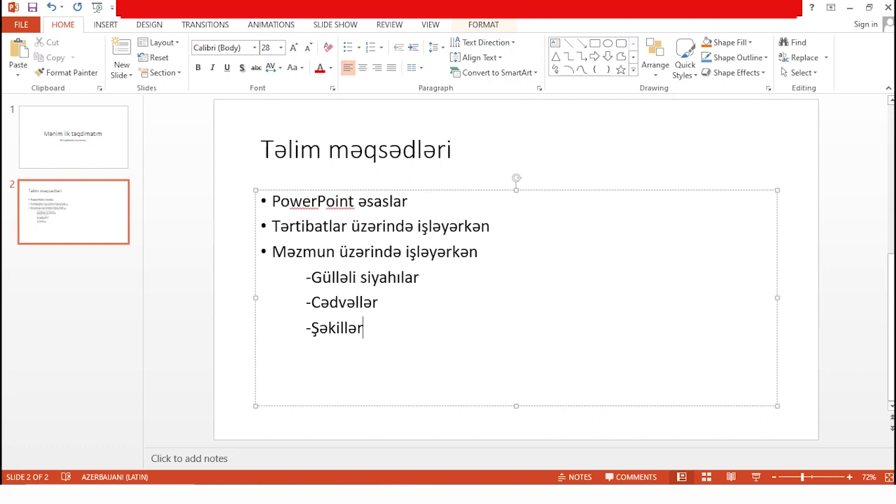
key("Return")
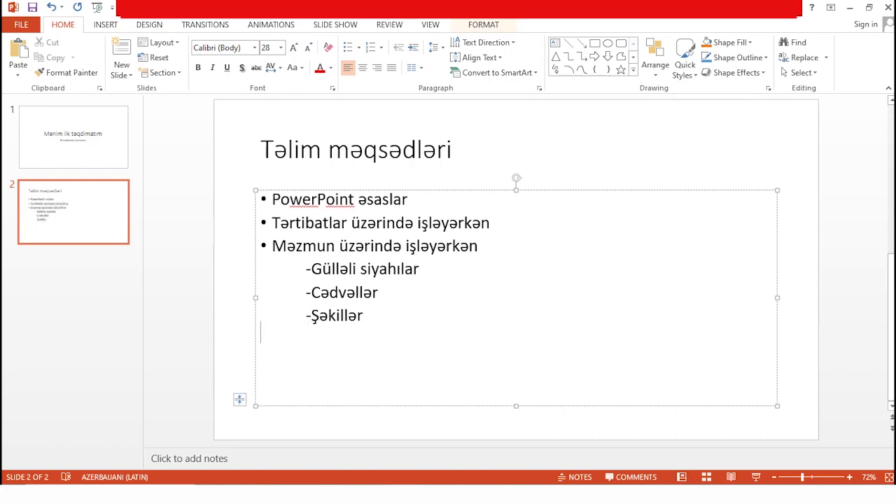
key("BackSpace")
key("Return")
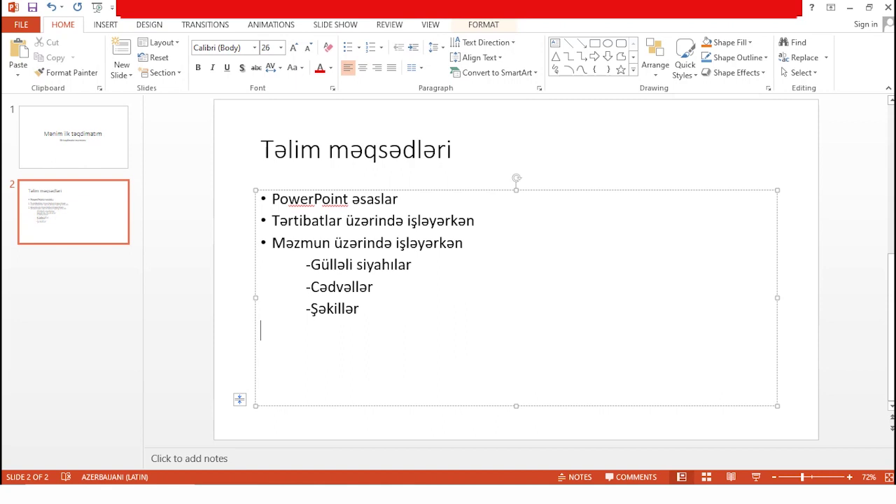
Add the bullets 'Keçidlər və effektlər yaratmaq' and 'Slayd şounun tərtib edilməsi'
type("Keçidlər və effekt")
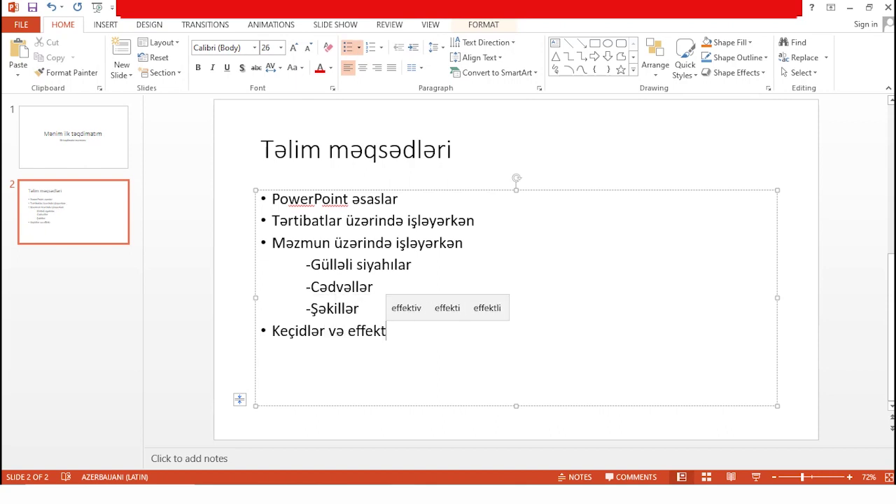
type("lər yaratmaq")
key("Return")
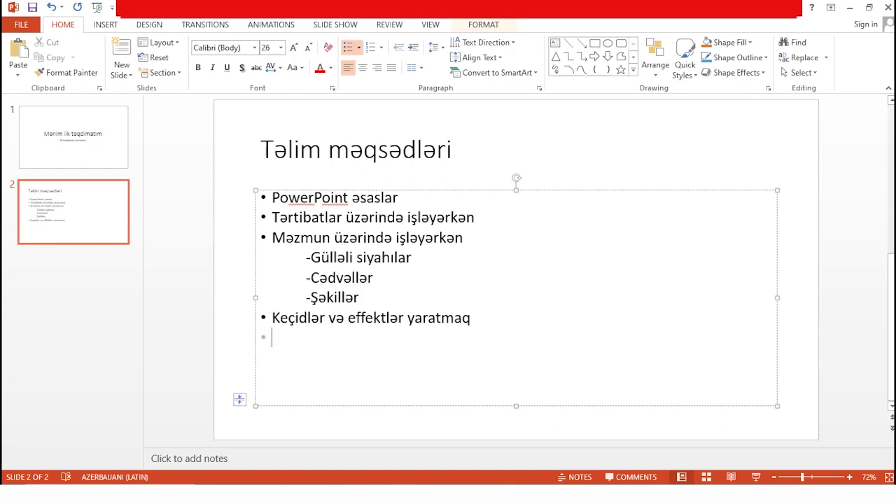
type("Slayd şounun tərtib edilməsi")
key("Return")
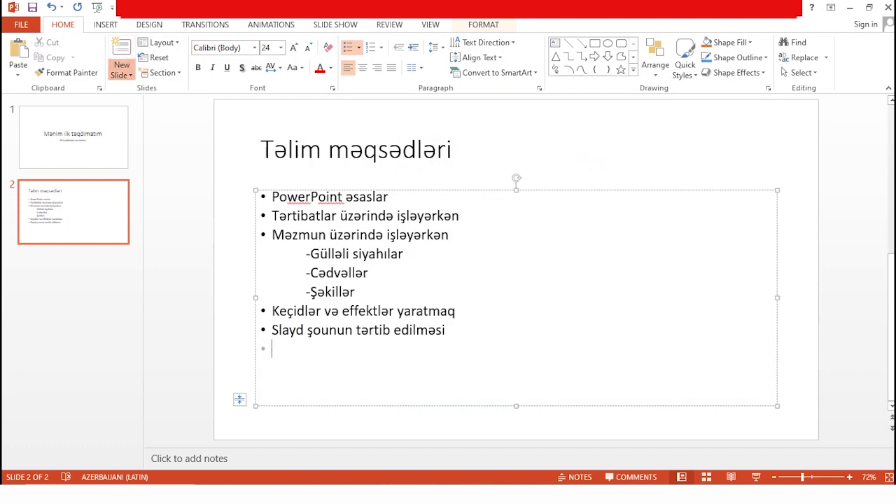
Insert a new third slide after slide 2 with the New Slide button
left_click(121, 74)
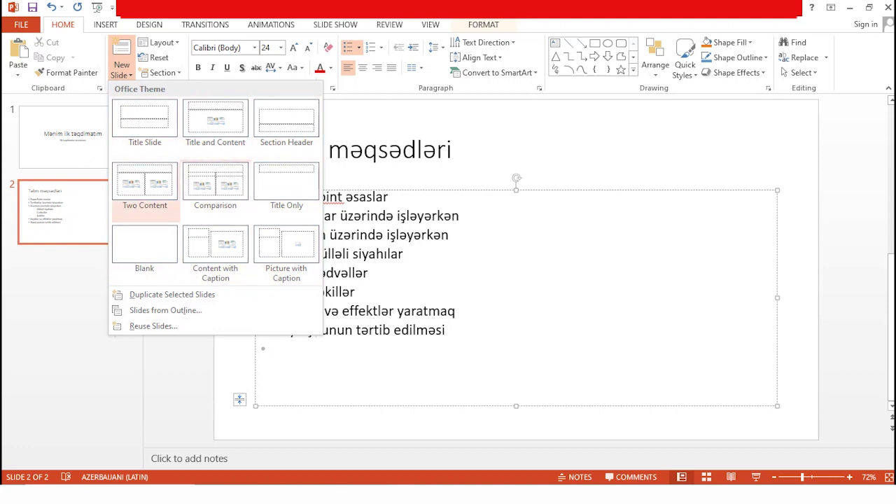
key("Escape")
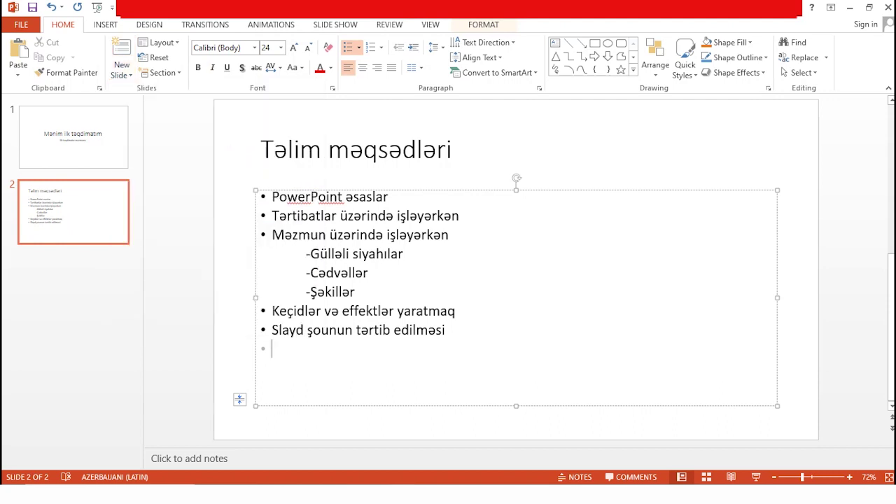
left_click(121, 51)
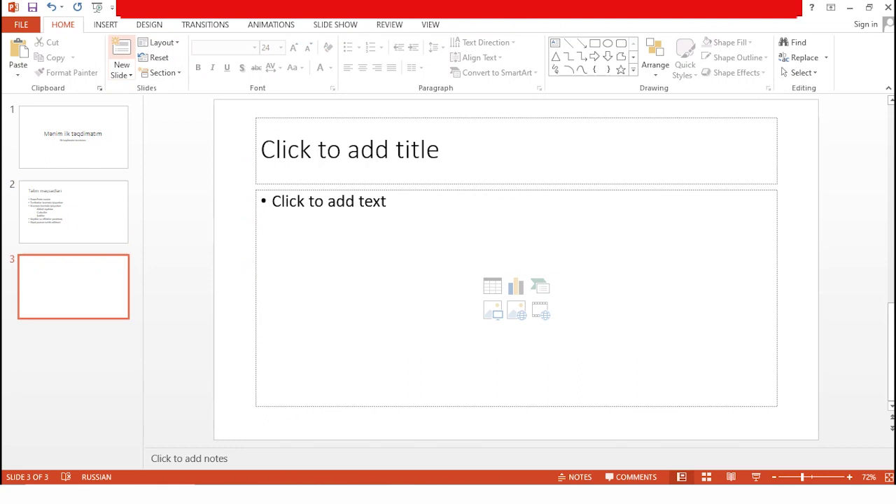
Title slide 3 'Daha çox məlumat' and add bullets 'Güllə nöqtəsi 1', '2' and '3'
type("Daha çox m")
key("Return")
type("lum")
key("BackSpace")
key("BackSpace")
key("BackSpace")
type("əlumat")
key("ctrl+Return")
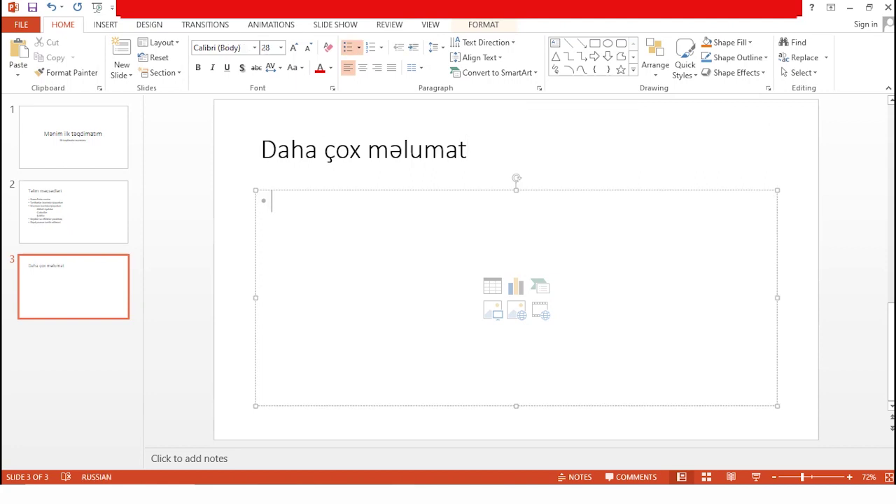
type("Güllə nöqtəsi 1")
key("Return")
type("Gü")
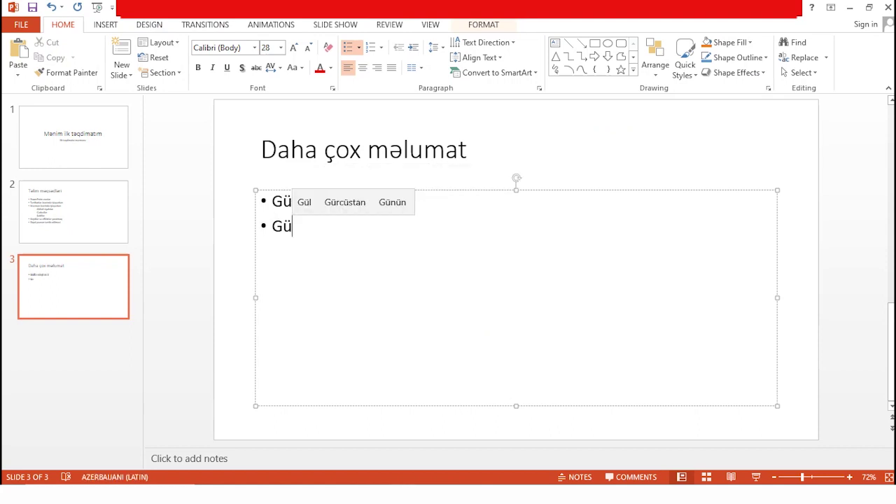
type("llə nöqtəsi 2")
key("Return")
type("Güllə nöqtəsi")
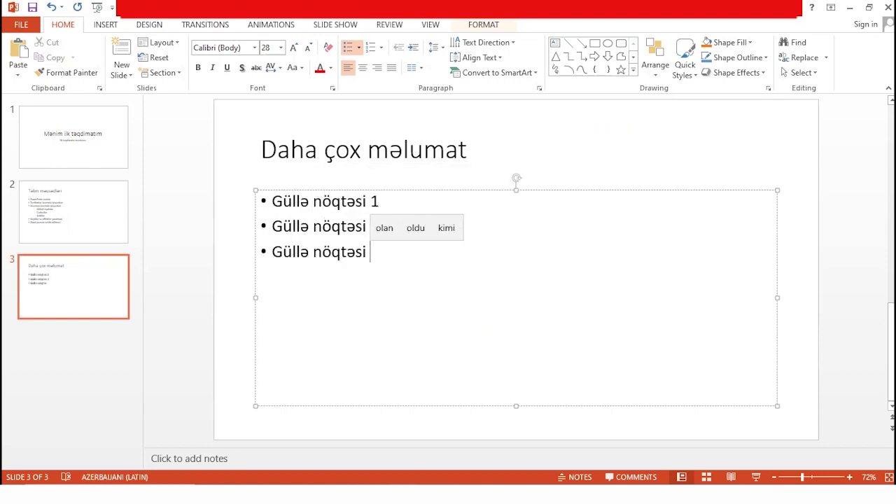
type(" 3")
Add two indented 'Başqa' sub-bullets under 'Güllə nöqtəsi 3'
key("Return")
key("Tab")
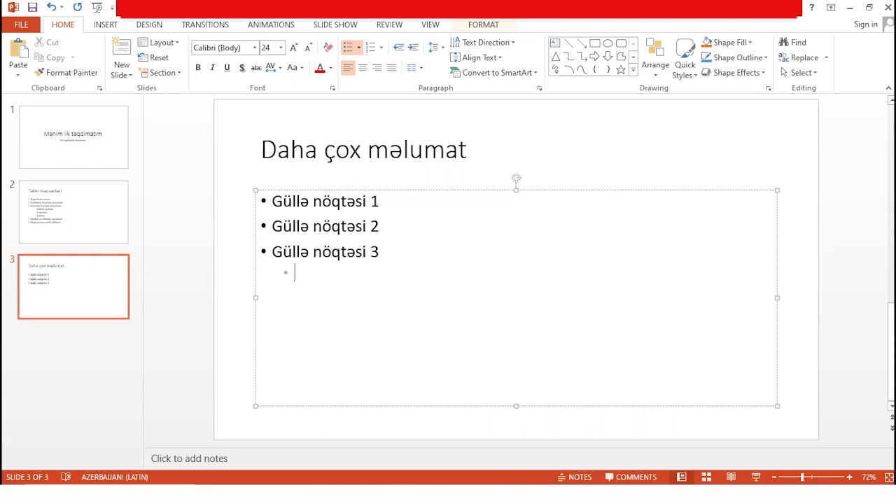
type("Ba")
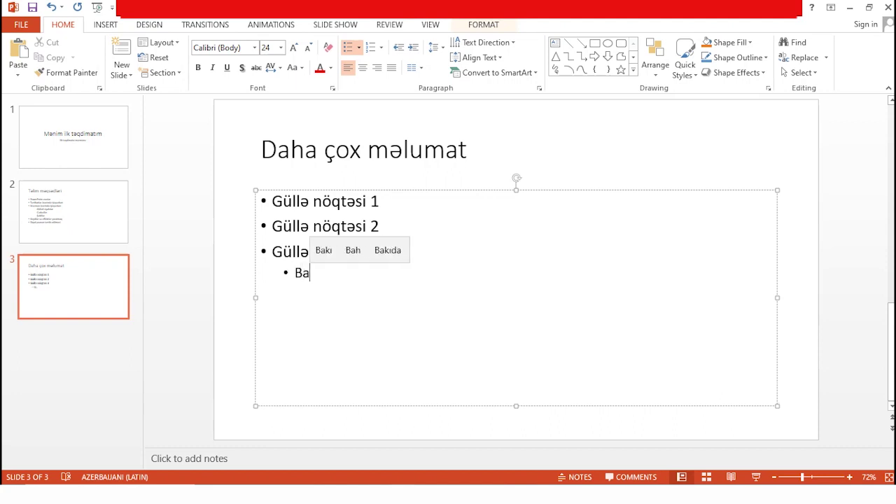
key("BackSpace")
key("BackSpace")
key("BackSpace")
type("Ba")
key("BackSpace")
key("BackSpace")
key("BackSpace")
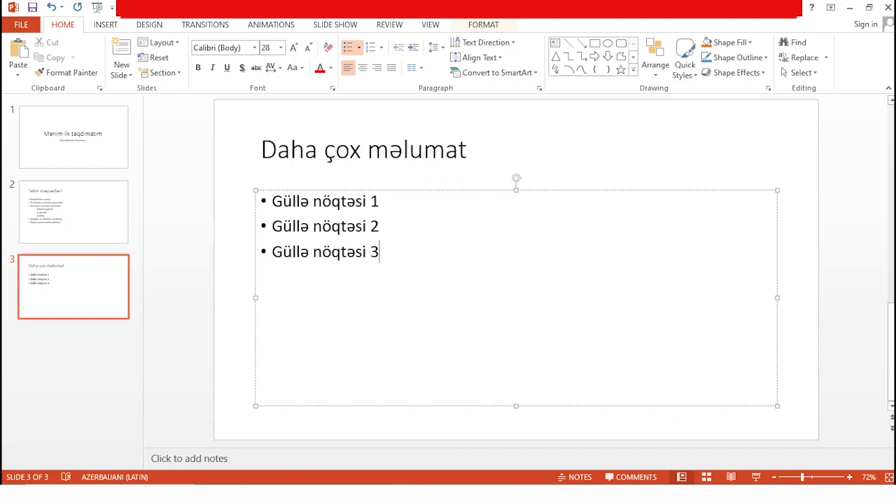
key("Tab")
type("aşqa")
key("Return")
type("B")
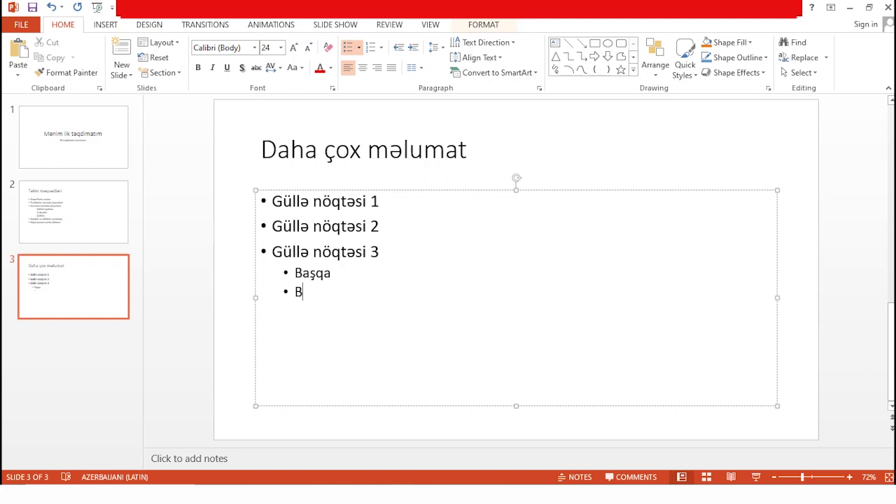
type("aşqa")
key("Return")
Add the deeper sub-bullets 'Başqa bir güllə' and 'Daha bir güllə'
type("Başqa bir güllə")
key("Return")
type("Daha bir ")
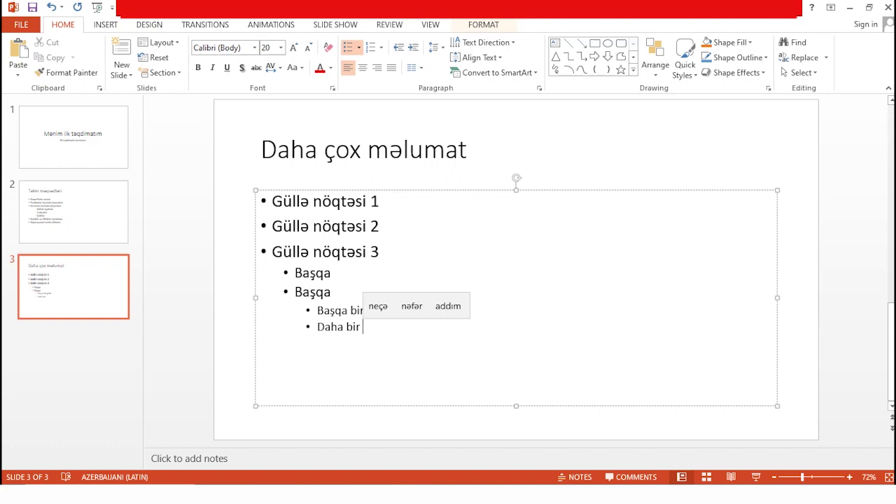
type("güllə")
key("Return")
left_click(73, 136)
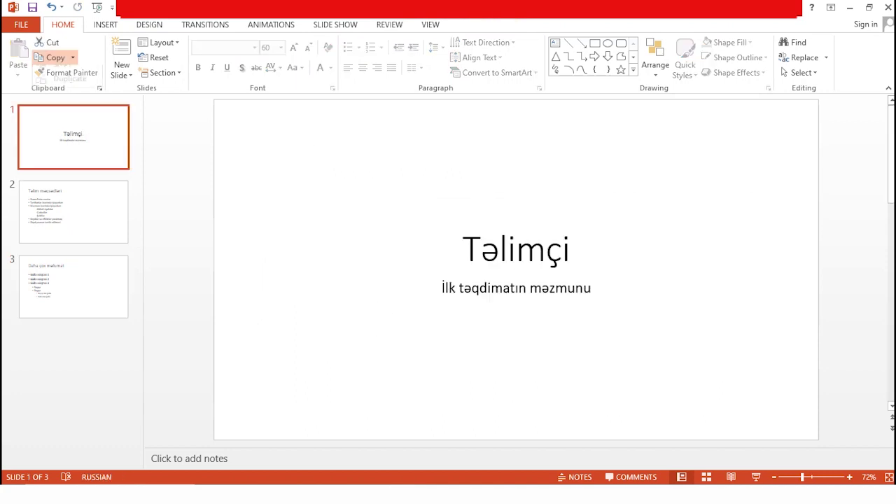
Step through all three slides, then switch to Outline View to show their text
scroll(280, 63, "down", 2)
scroll(280, 63, "up", 2)
key("Down")
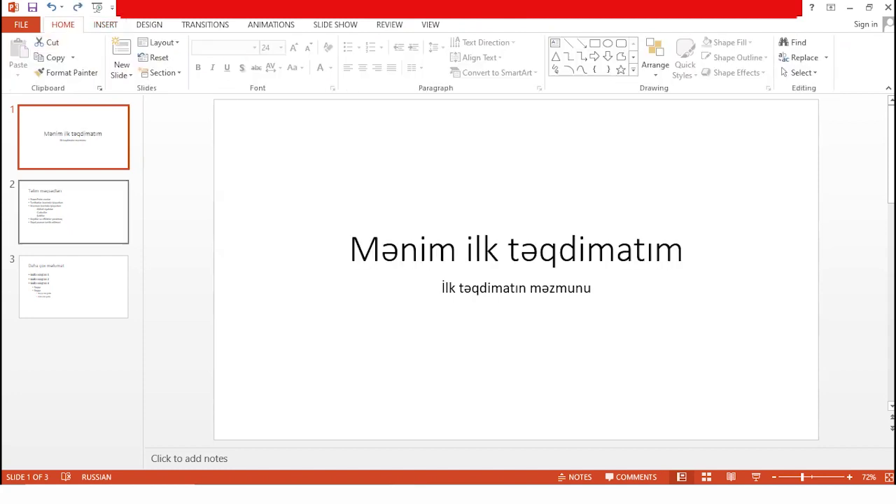
key("Down")
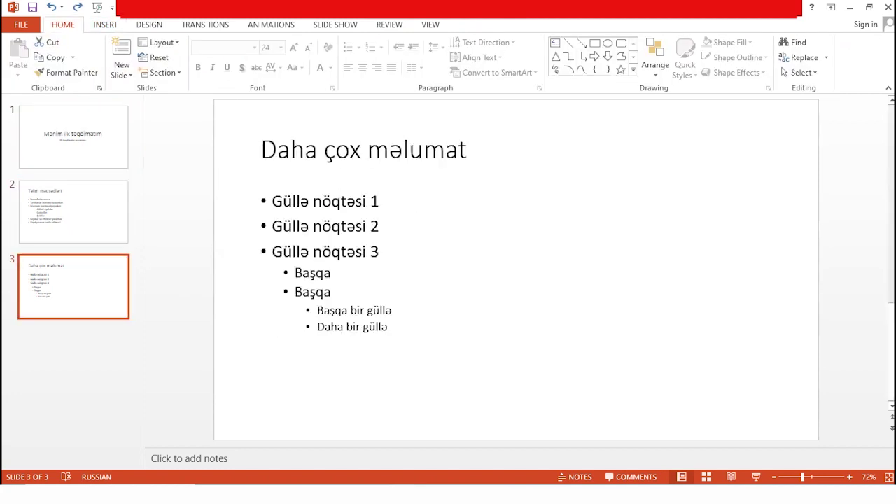
key("Home")
key("Down")
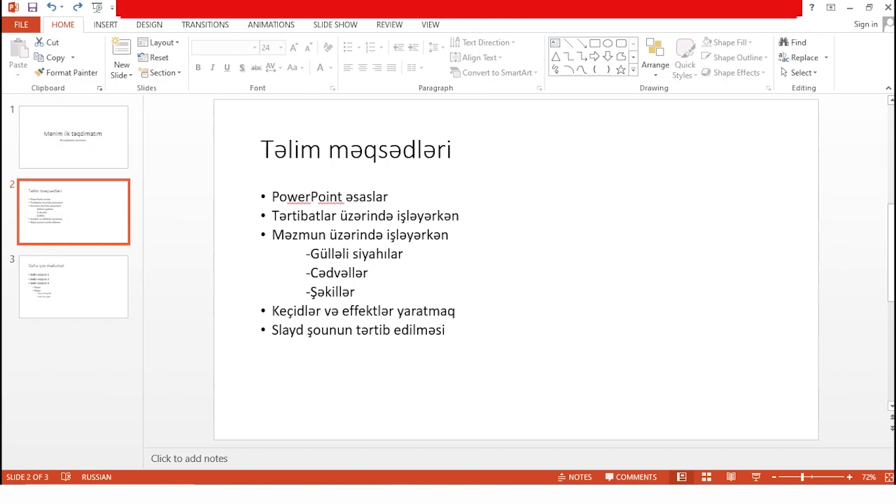
key("Down")
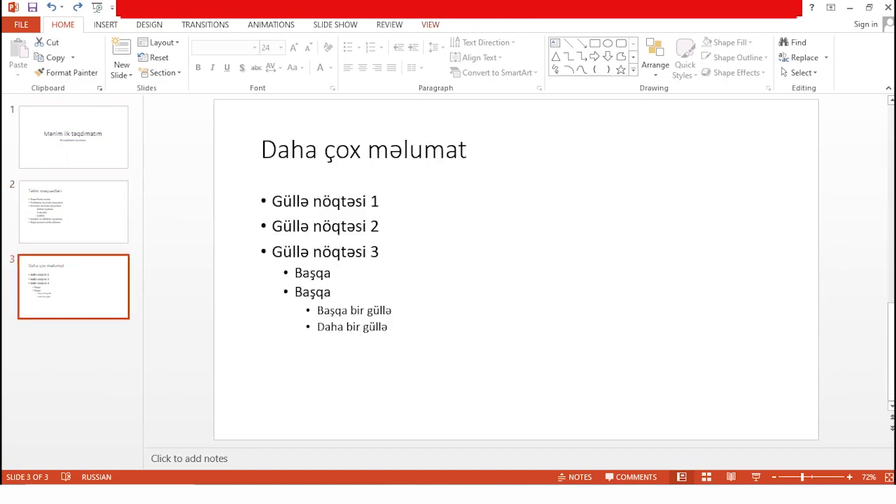
left_click(430, 24)
left_click(48, 60)
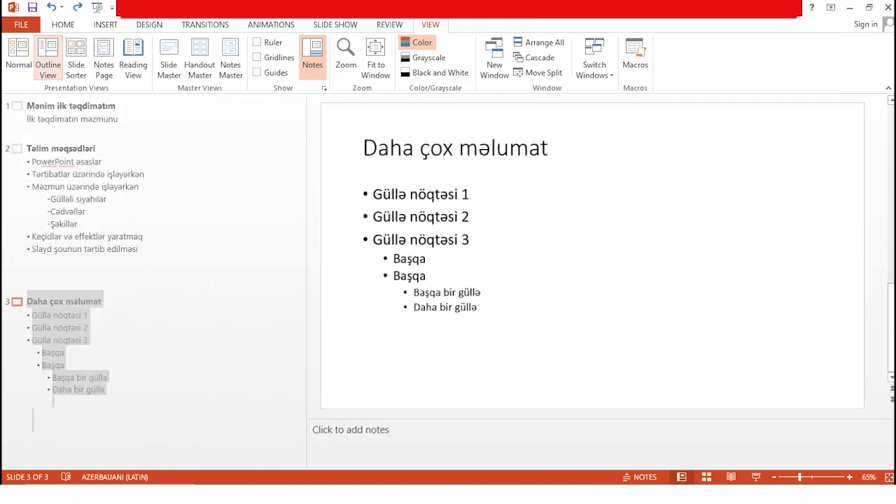
In the outline, replace slide 1's title with 'Təlimçi'
left_click(68, 148)
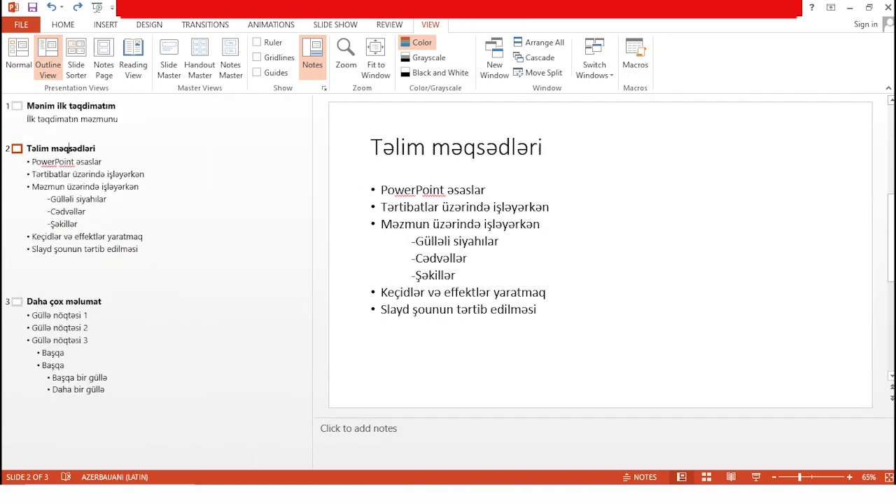
left_click(87, 315)
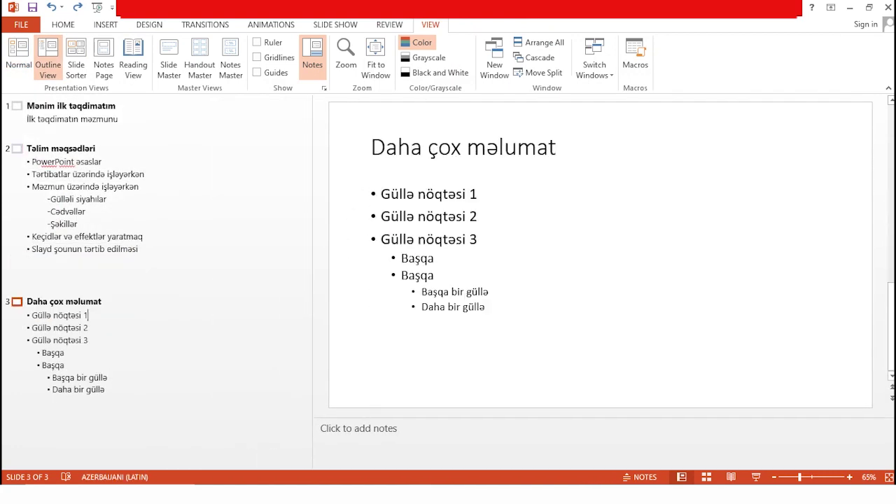
left_click(79, 119)
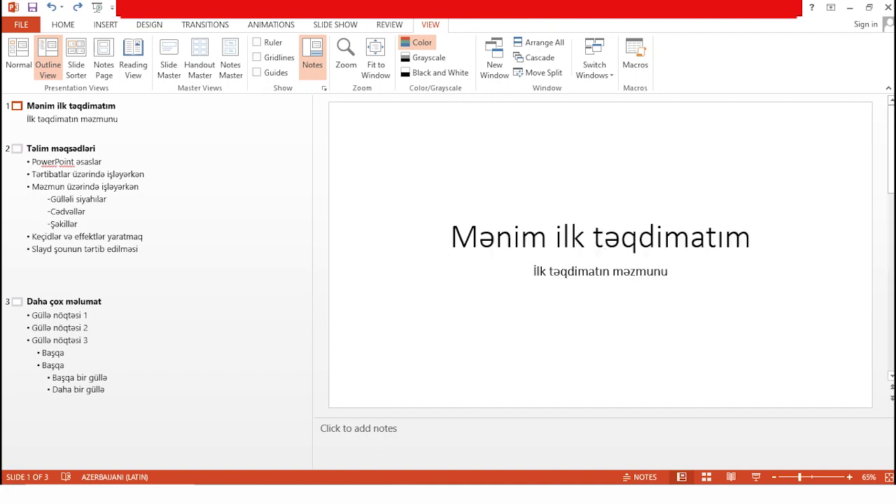
left_click(88, 327)
key("Up")
key("Up")
key("Up")
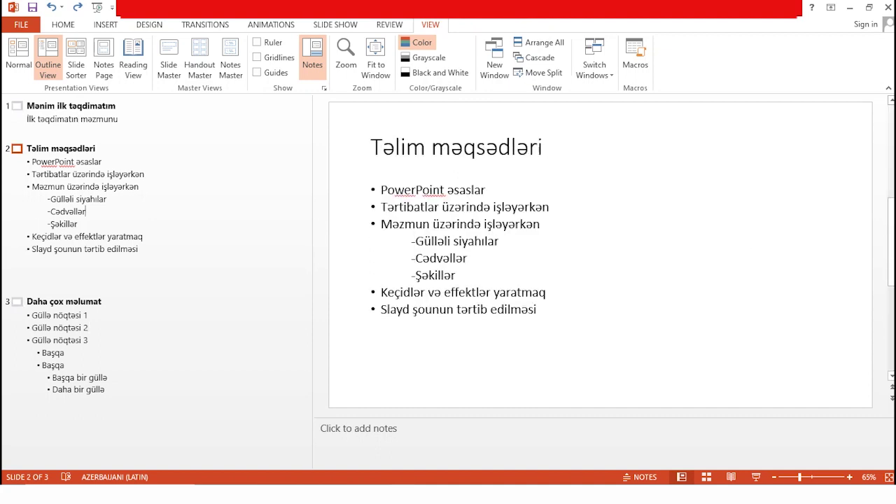
key("Up")
key("Up")
key("Up")
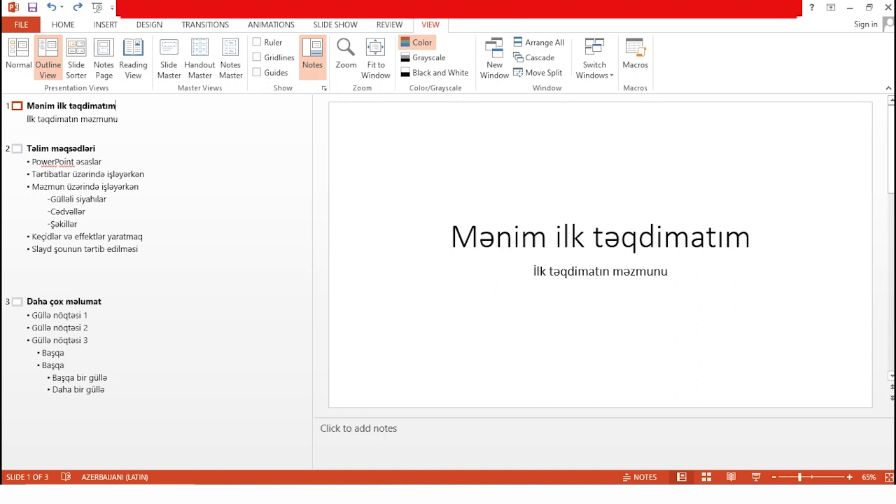
key("ctrl+shift+Left")
key("ctrl+shift+Left")
key("ctrl+shift+Left")
type("Təlimçi")
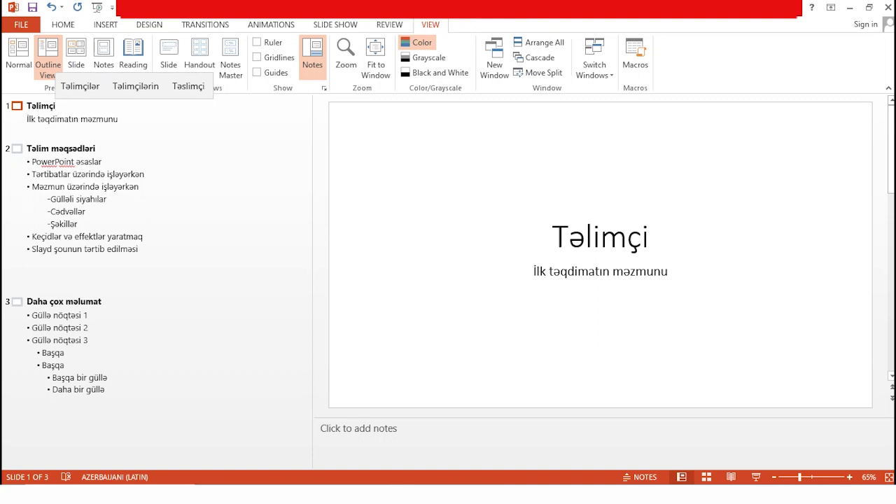
Review the three slides, toggling between Normal and Outline View
left_click(73, 212)
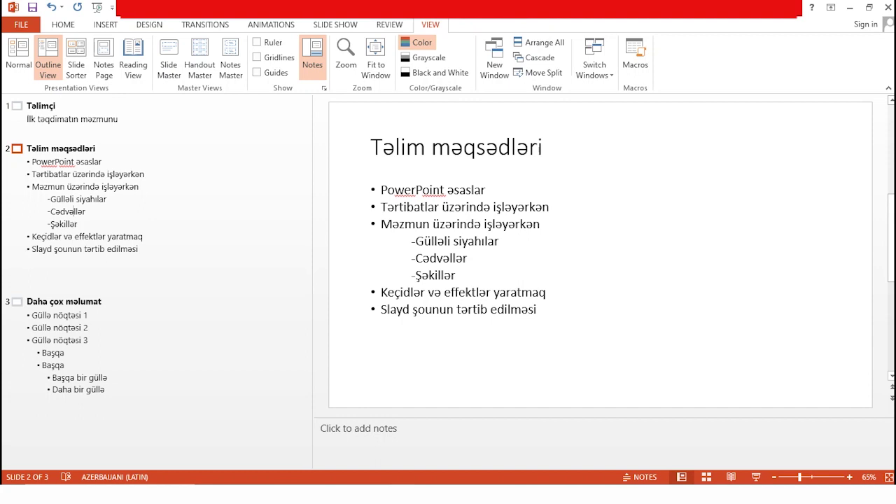
left_click(88, 340)
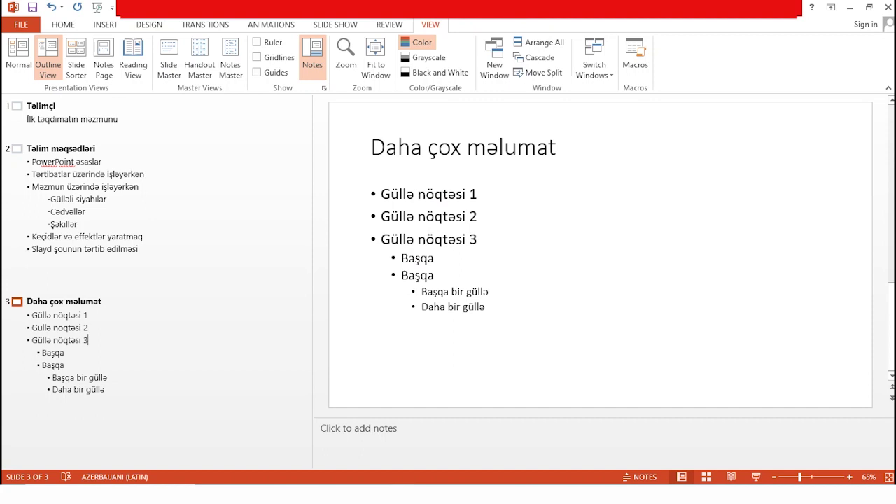
left_click(107, 198)
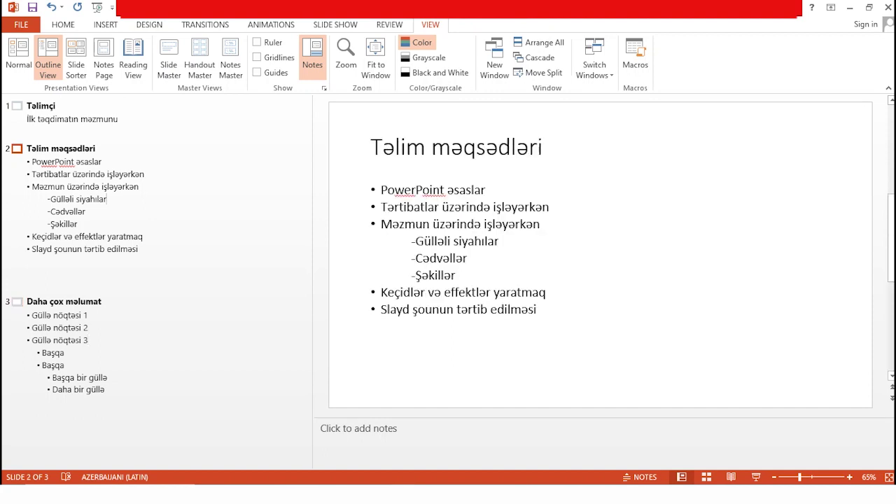
left_click(119, 119)
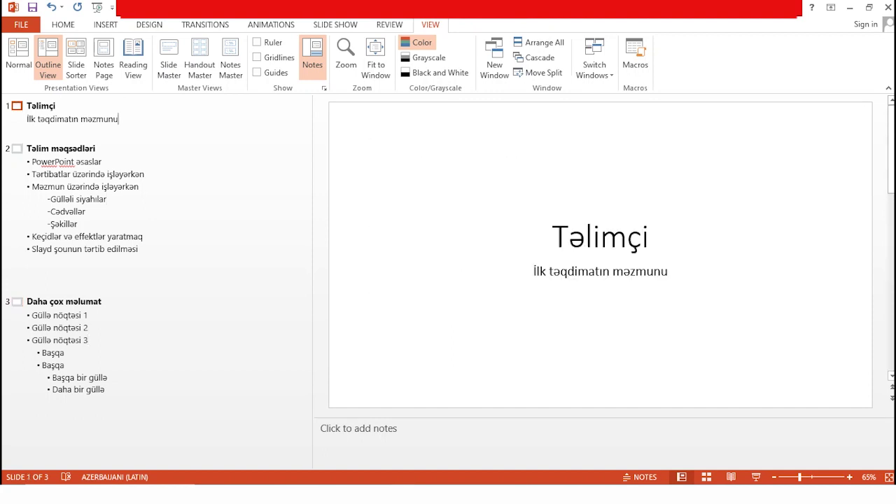
left_click(18, 60)
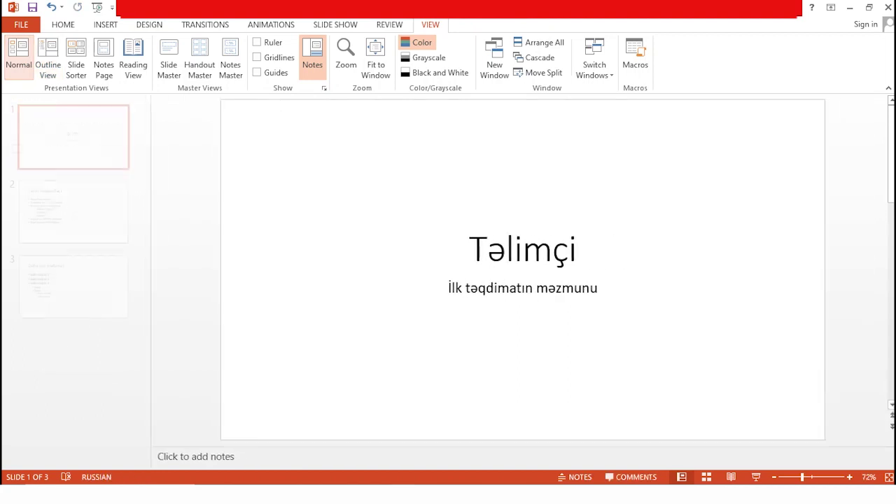
left_click(48, 59)
left_click(73, 148)
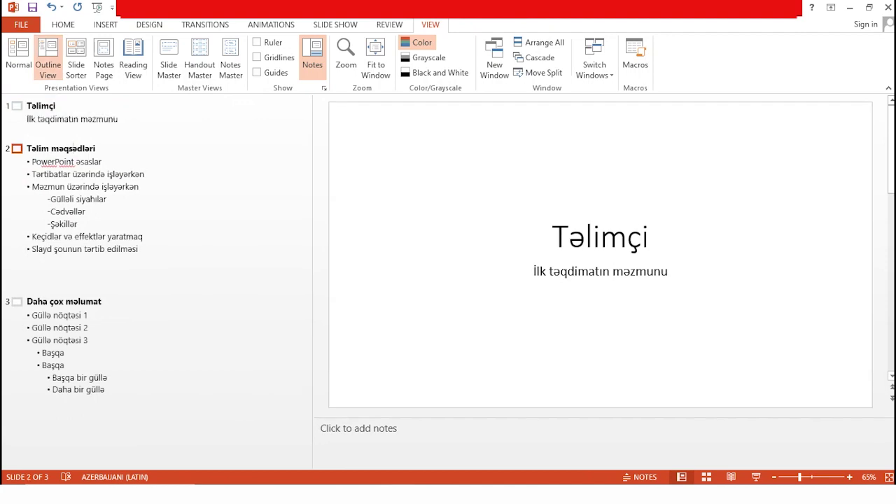
left_click(86, 300)
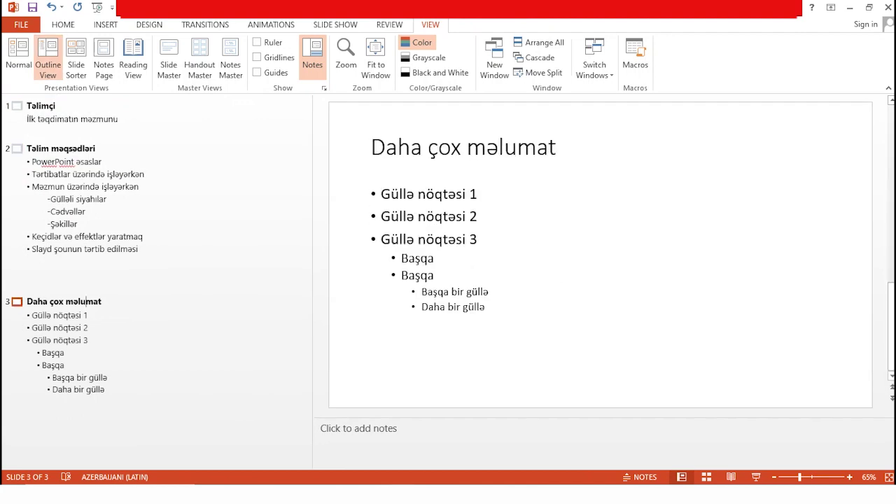
left_click(19, 58)
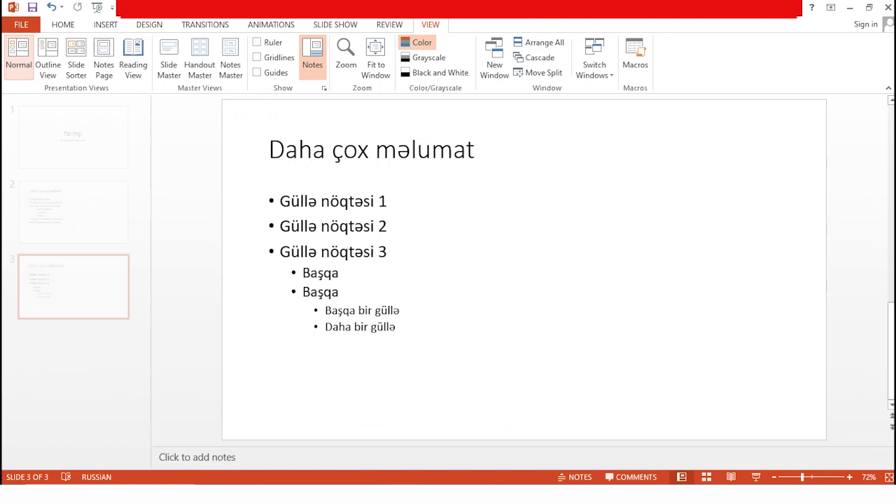
left_click(73, 211)
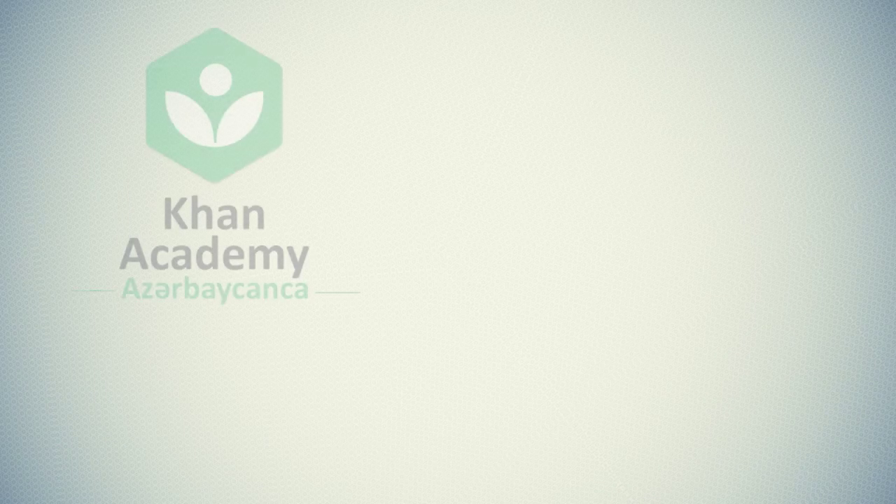